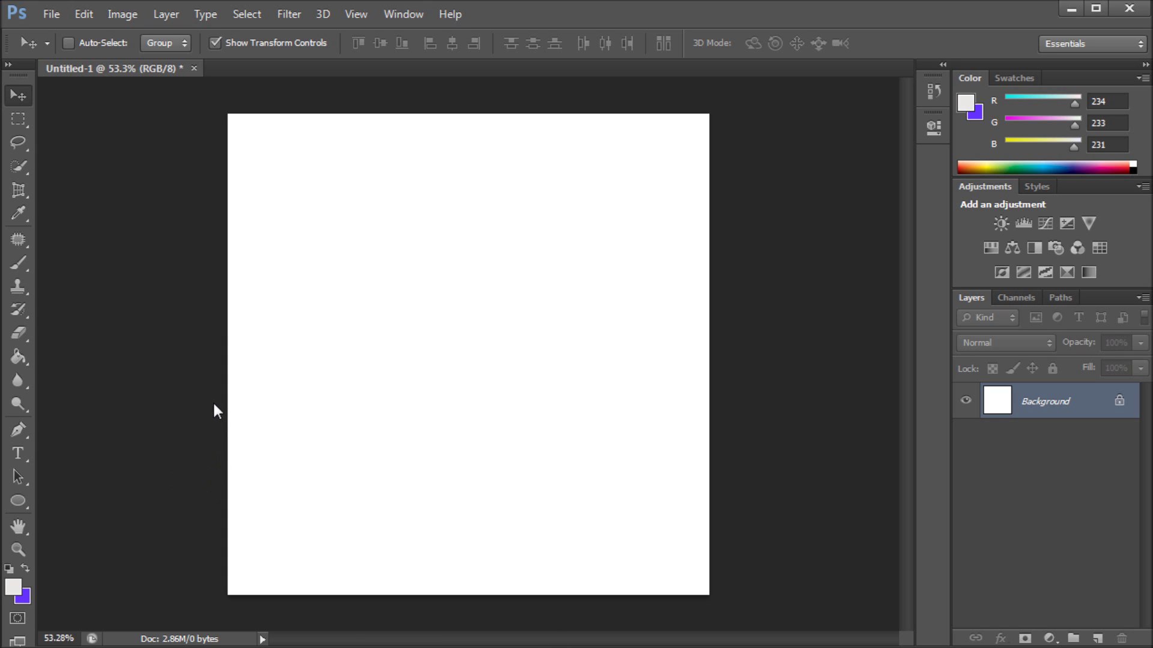
# - Draw a 273 × 273 px square with the Rectangle Tool in the canvas's upper-left
pyautogui.click(30, 499)
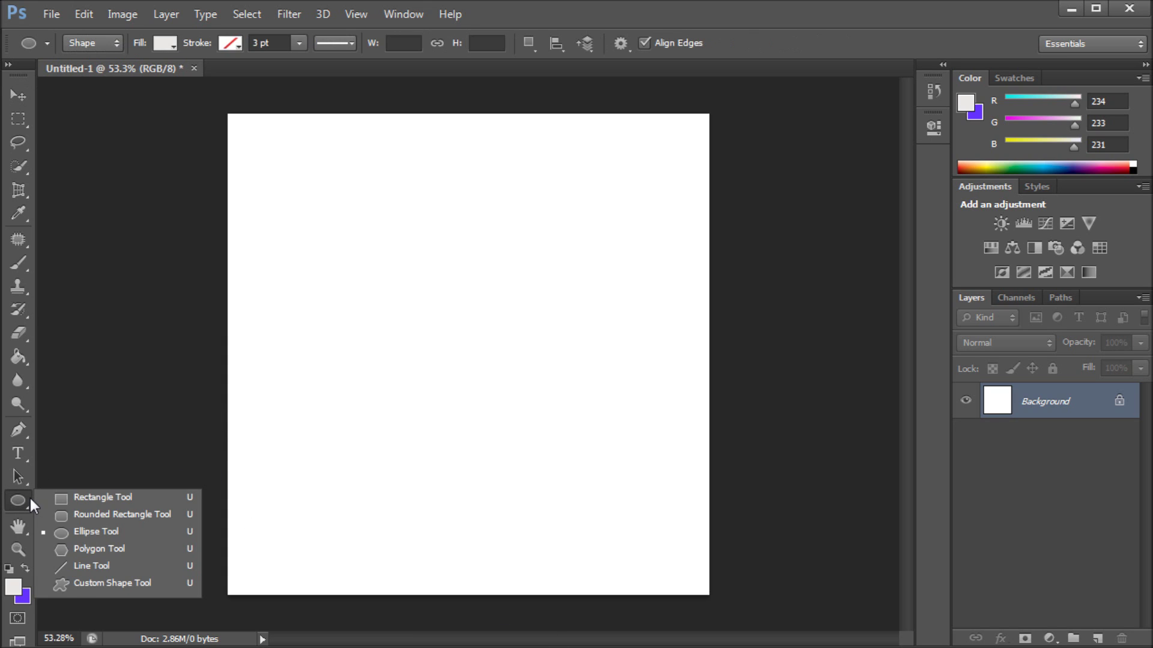
pyautogui.click(98, 497)
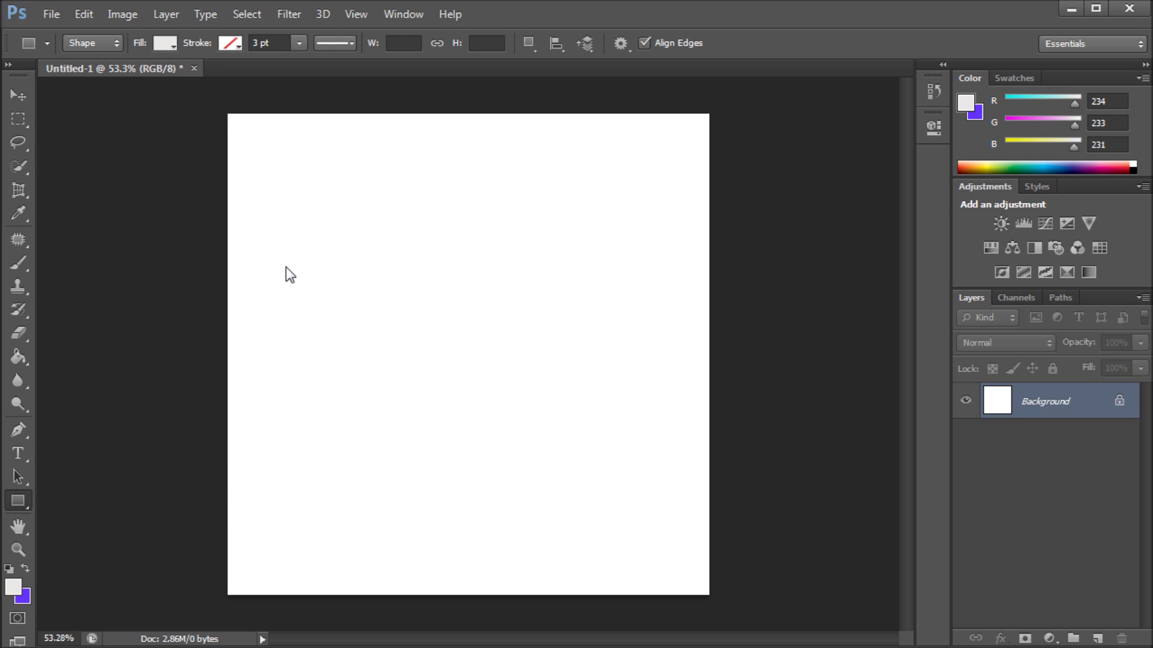
pyautogui.moveTo(285, 177); pyautogui.dragTo(438, 311)
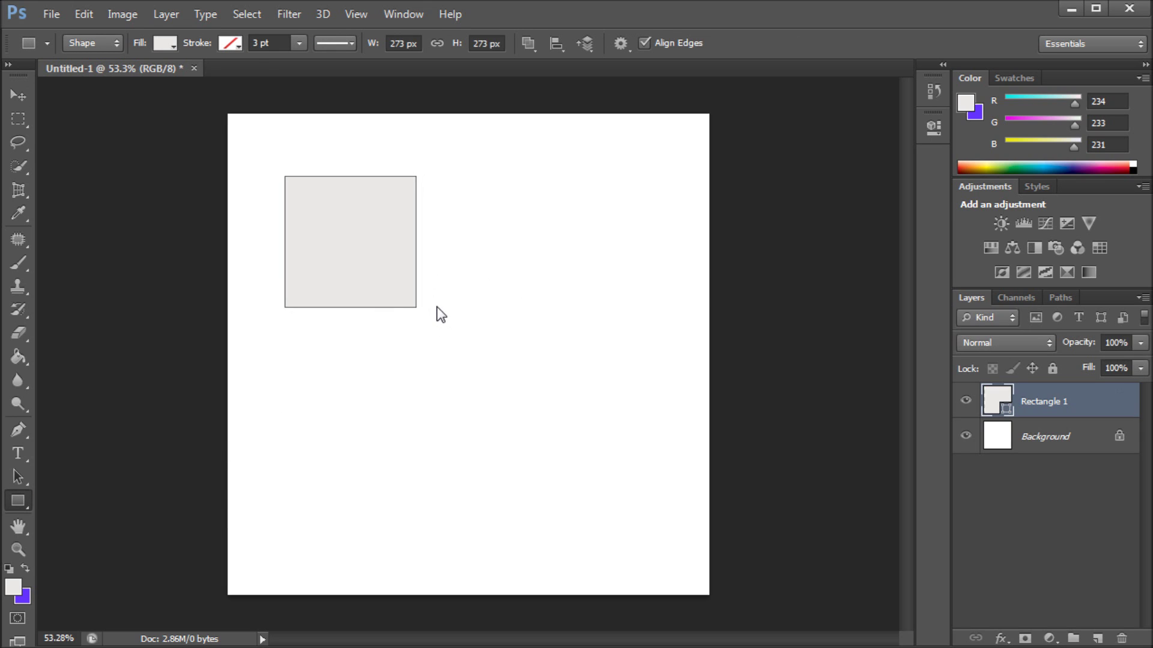
# - Fill the square shape light blue
pyautogui.click(170, 44)
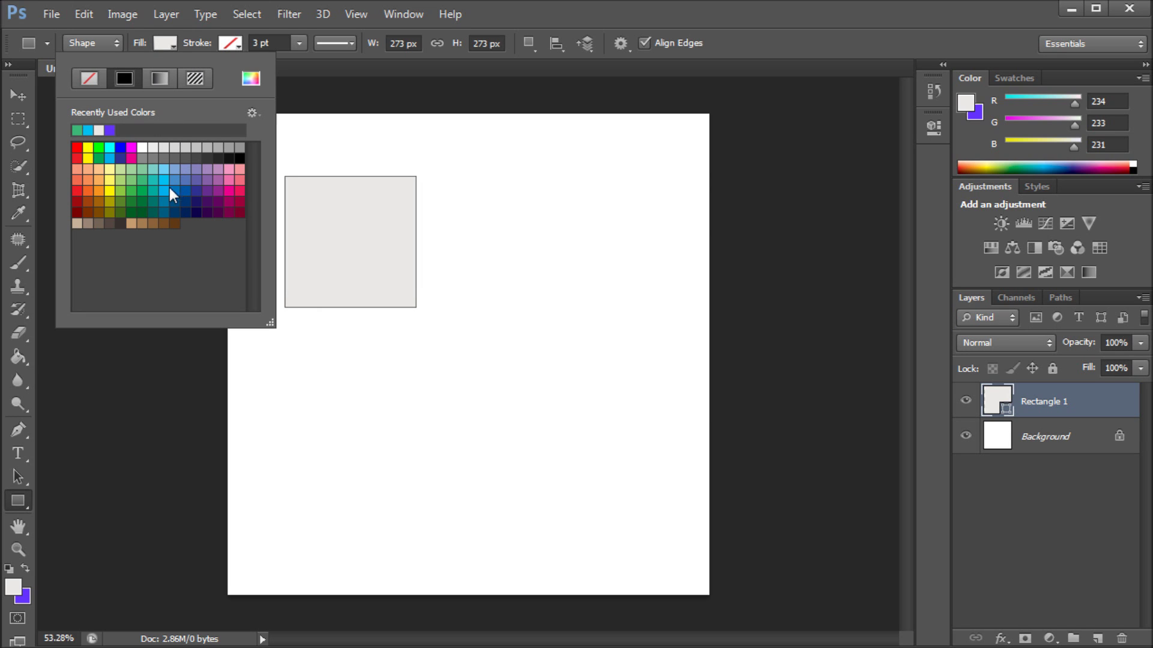
pyautogui.click(162, 167)
pyautogui.click(683, 15)
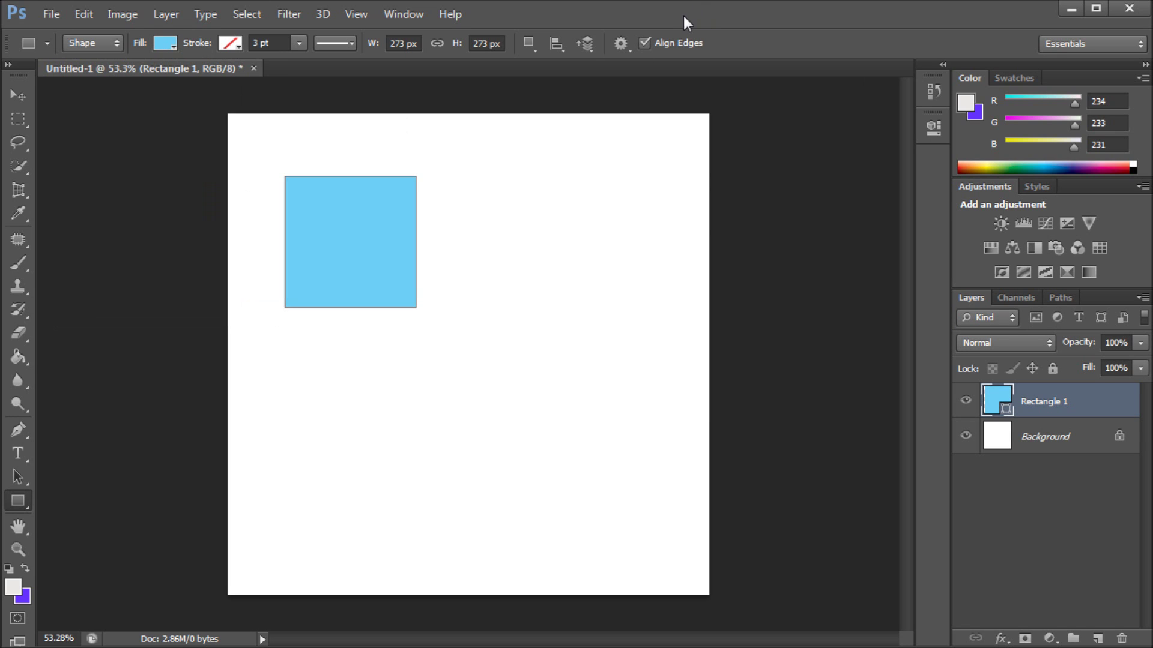
pyautogui.rightClick(18, 500)
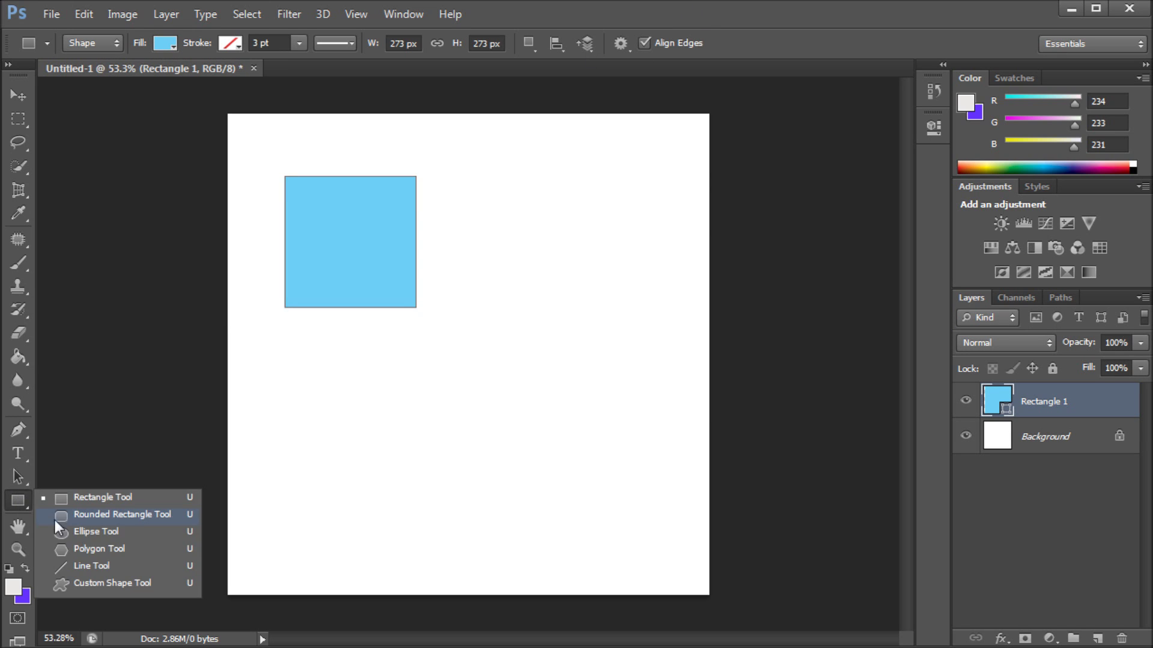
# - Draw a green-filled circle and move it right of the blue square, top edges level
pyautogui.click(88, 532)
pyautogui.moveTo(332, 365); pyautogui.dragTo(478, 505)
pyautogui.click(173, 46)
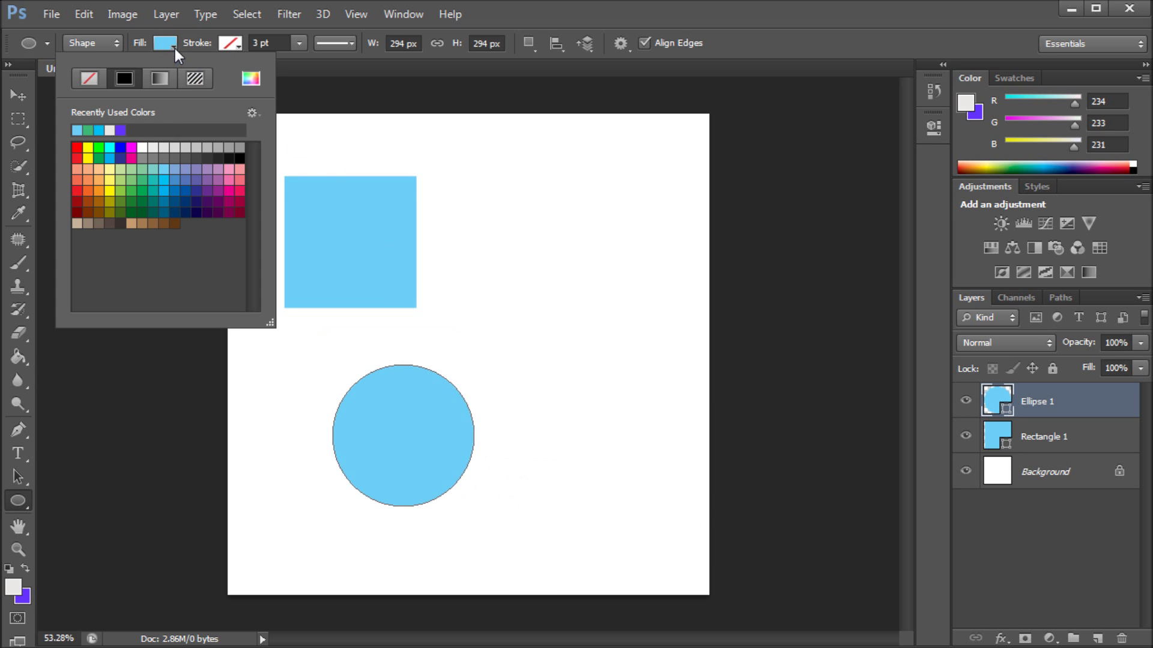
pyautogui.click(131, 192)
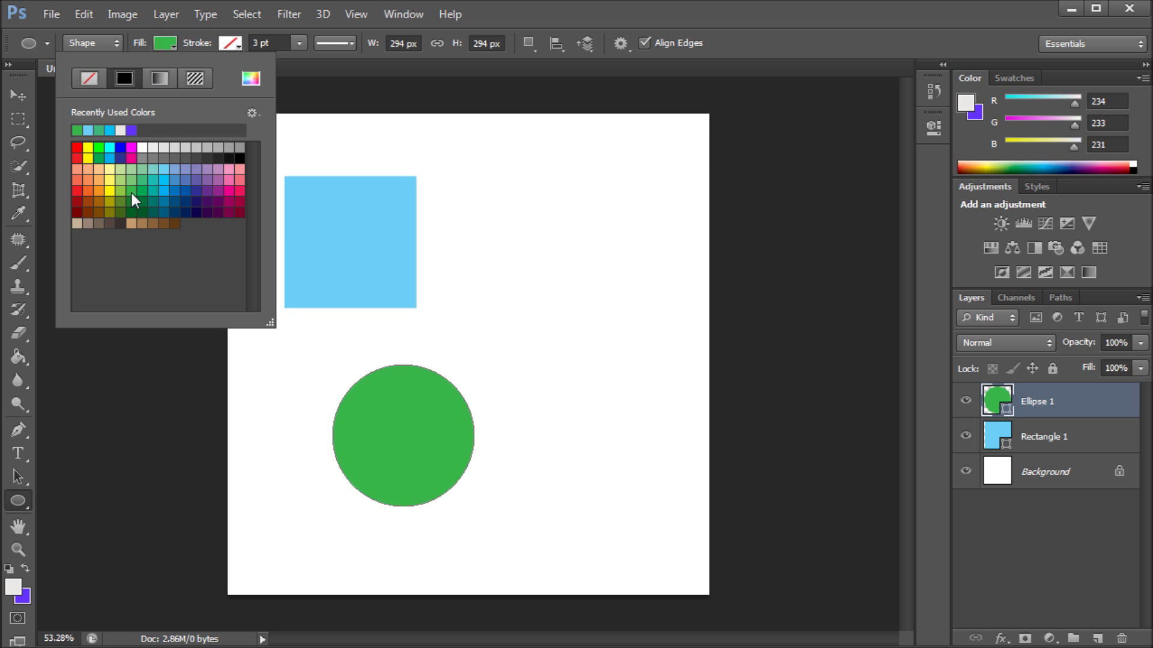
pyautogui.click(752, 8)
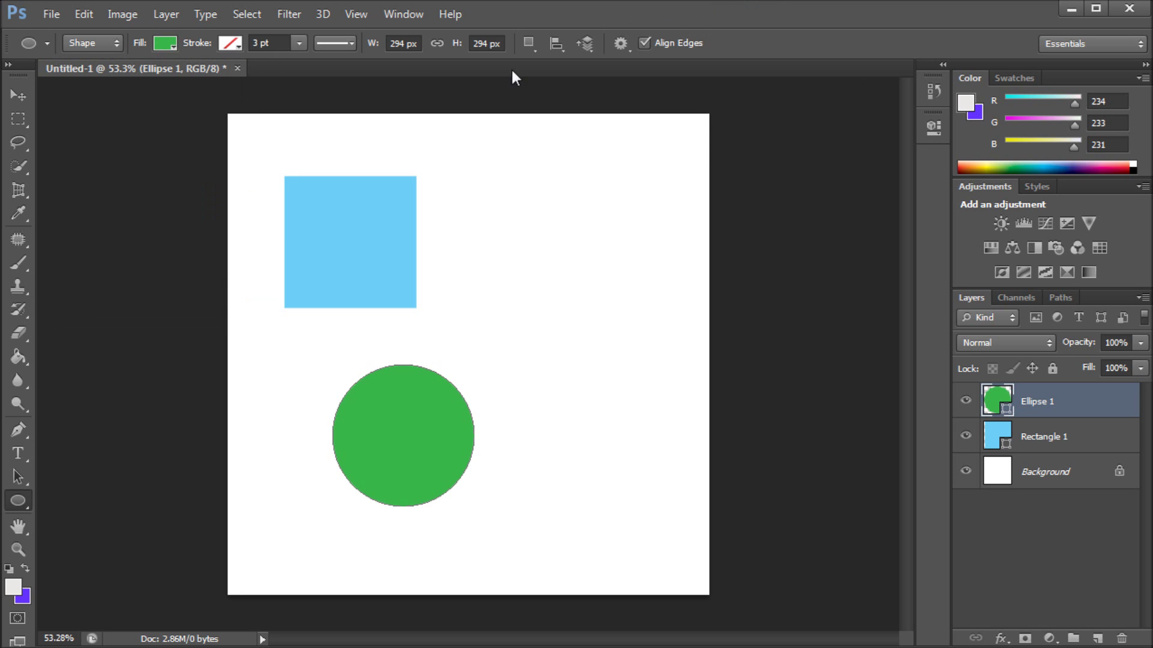
pyautogui.click(27, 100)
pyautogui.moveTo(352, 423); pyautogui.dragTo(495, 239)
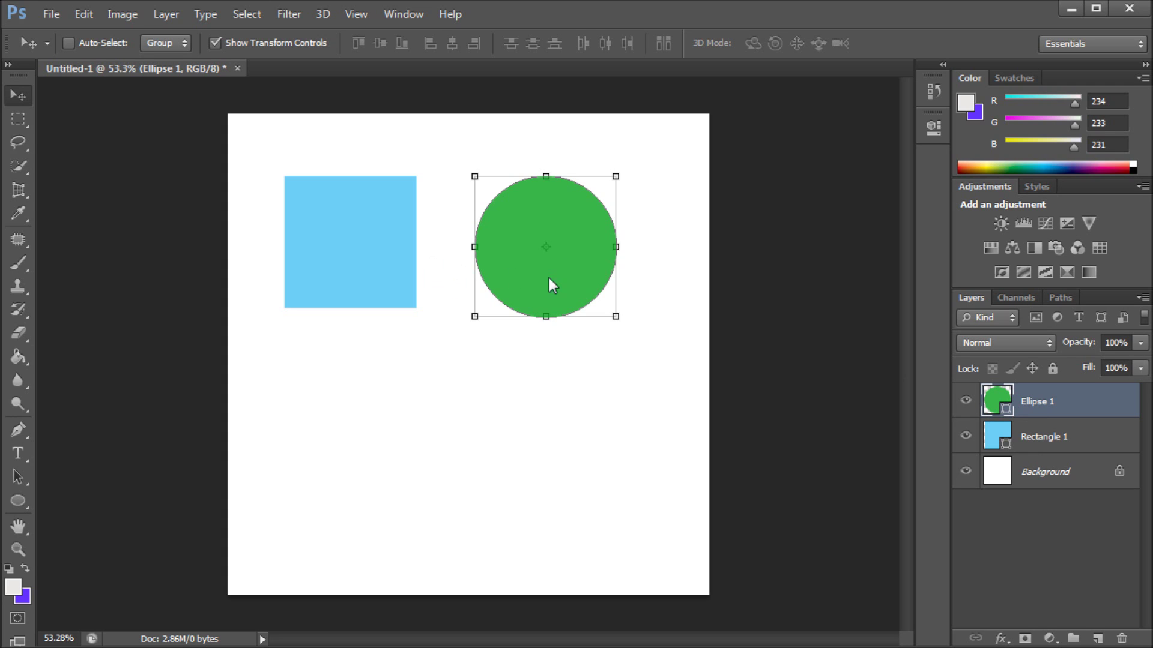
pyautogui.keyDown('ctrl'); pyautogui.click(1044, 437); pyautogui.keyUp('ctrl')
pyautogui.rightClick(1032, 397)
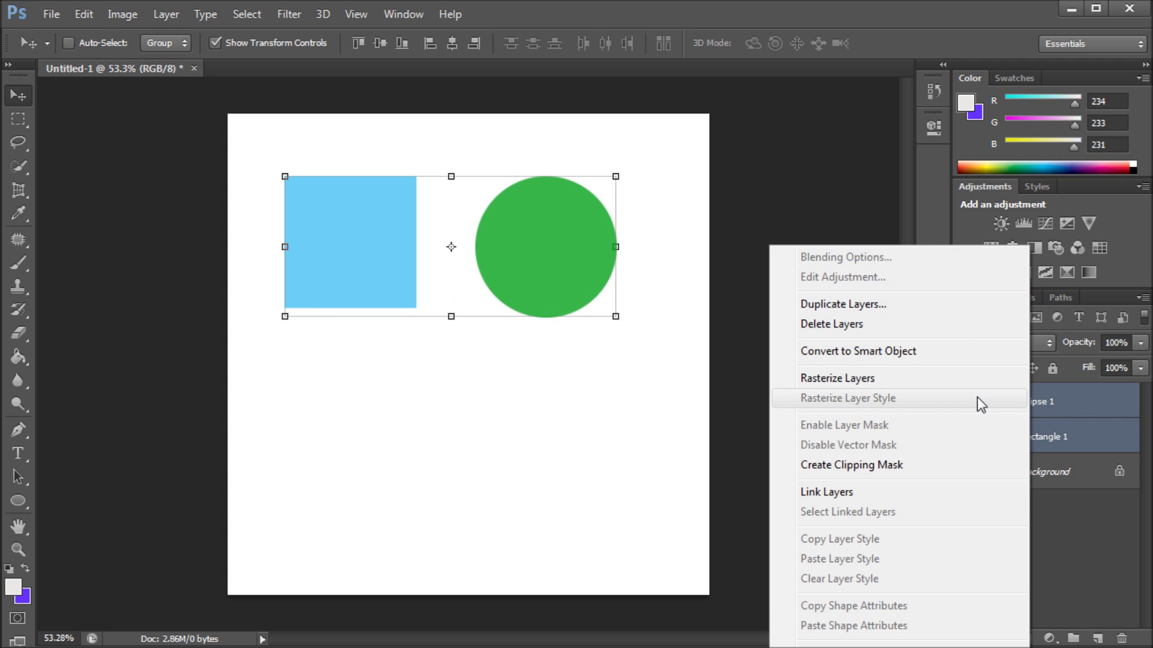
pyautogui.click(749, 394)
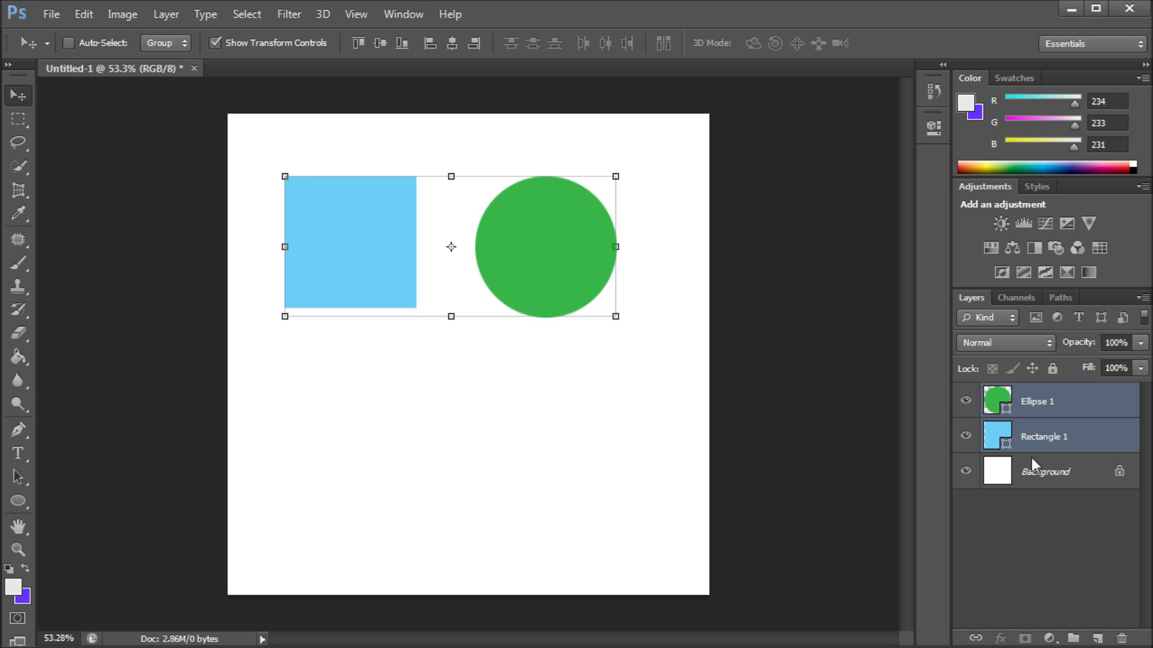
pyautogui.click(1041, 435)
pyautogui.click(1045, 398)
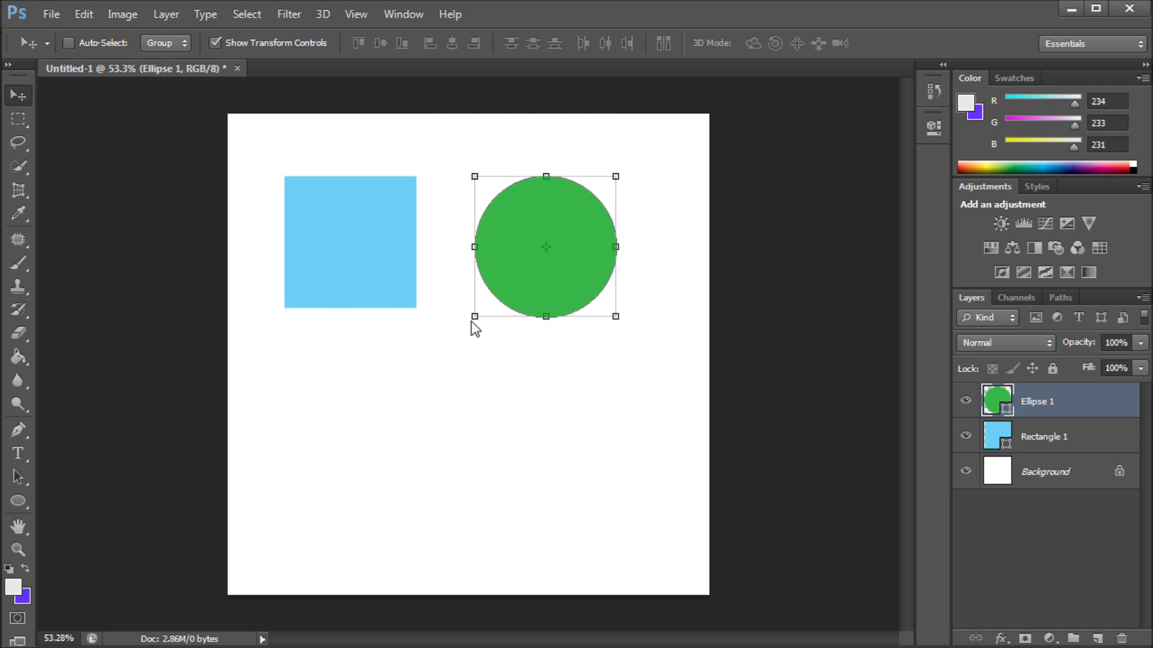
pyautogui.moveTo(474, 317); pyautogui.dragTo(3, 645)
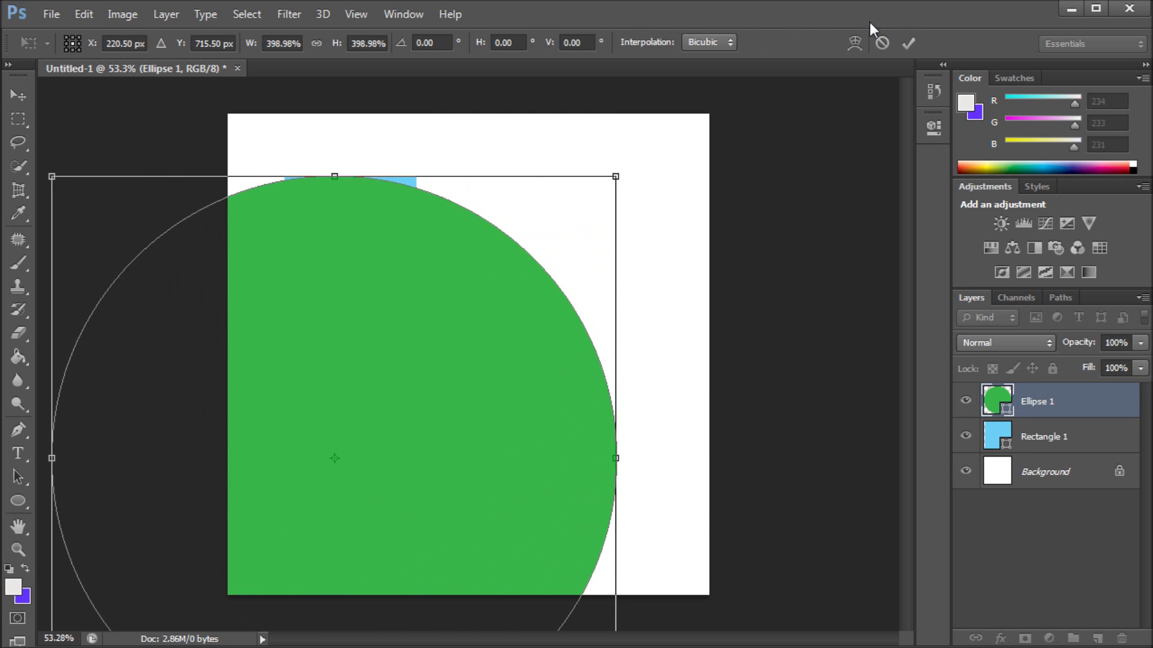
pyautogui.click(908, 42)
pyautogui.scroll(6, 597, 194)
pyautogui.scroll(1, 481, 309)
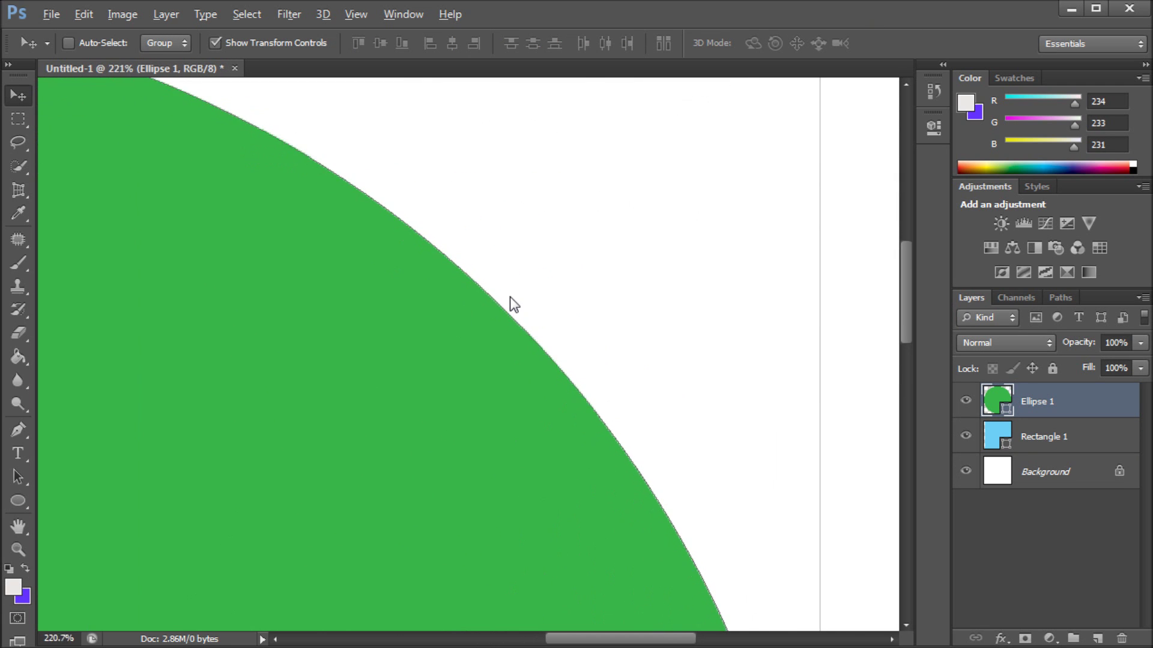
pyautogui.scroll(1, 510, 296)
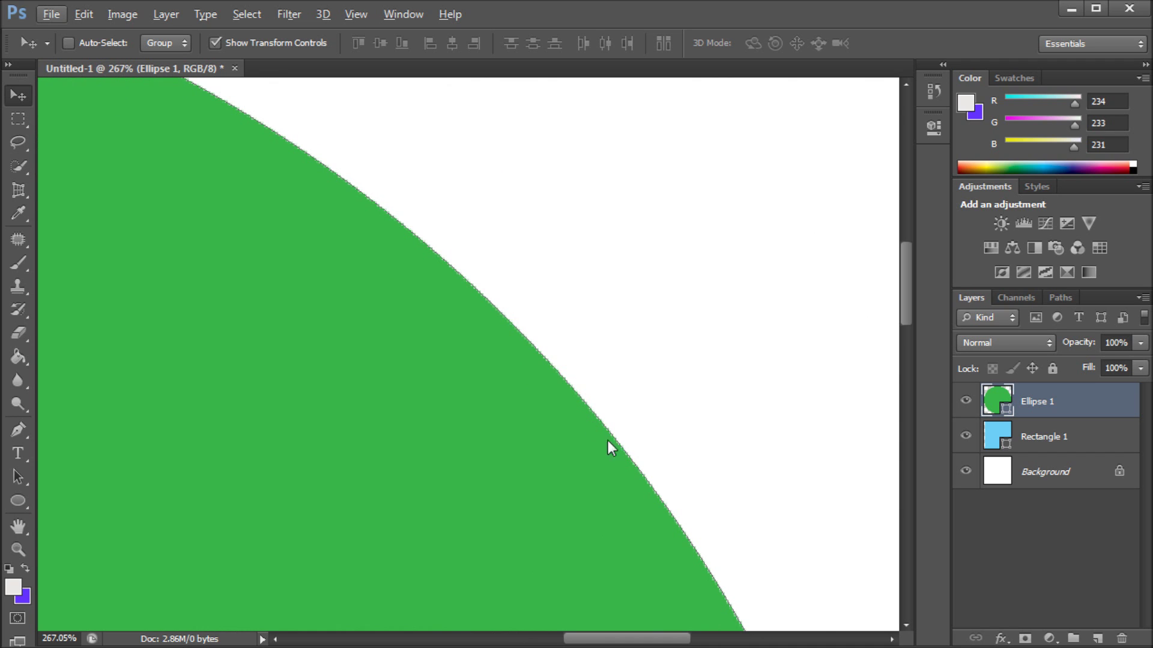
pyautogui.scroll(-4, 574, 240)
pyautogui.scroll(-3, 595, 243)
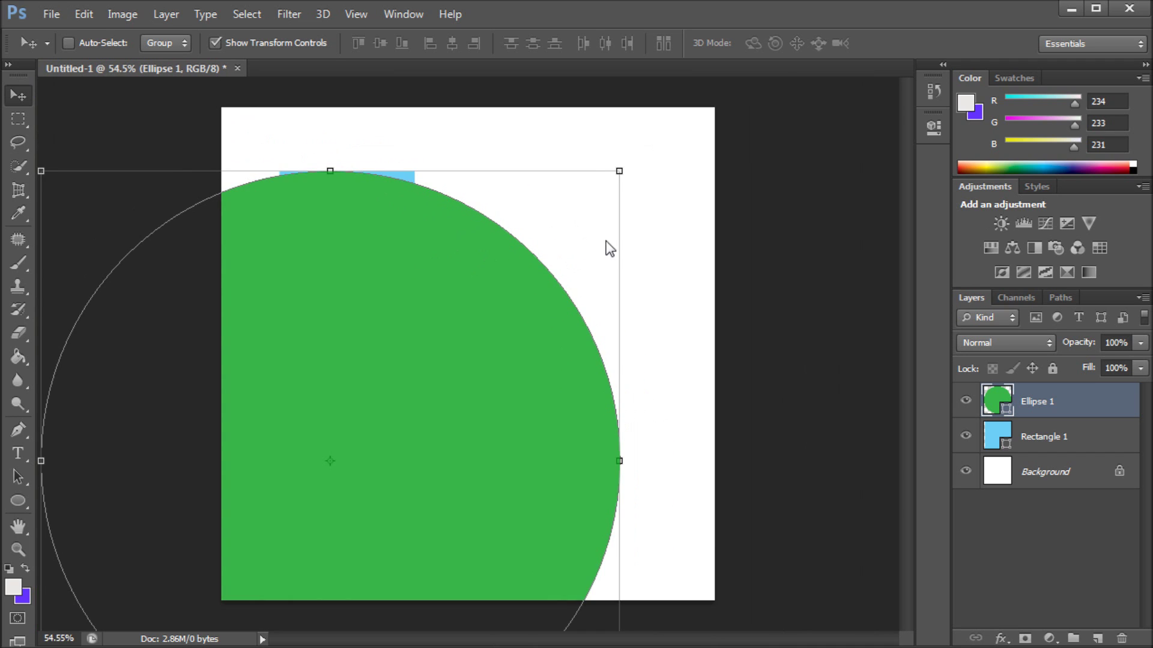
pyautogui.scroll(1, 619, 245)
pyautogui.scroll(-1, 632, 246)
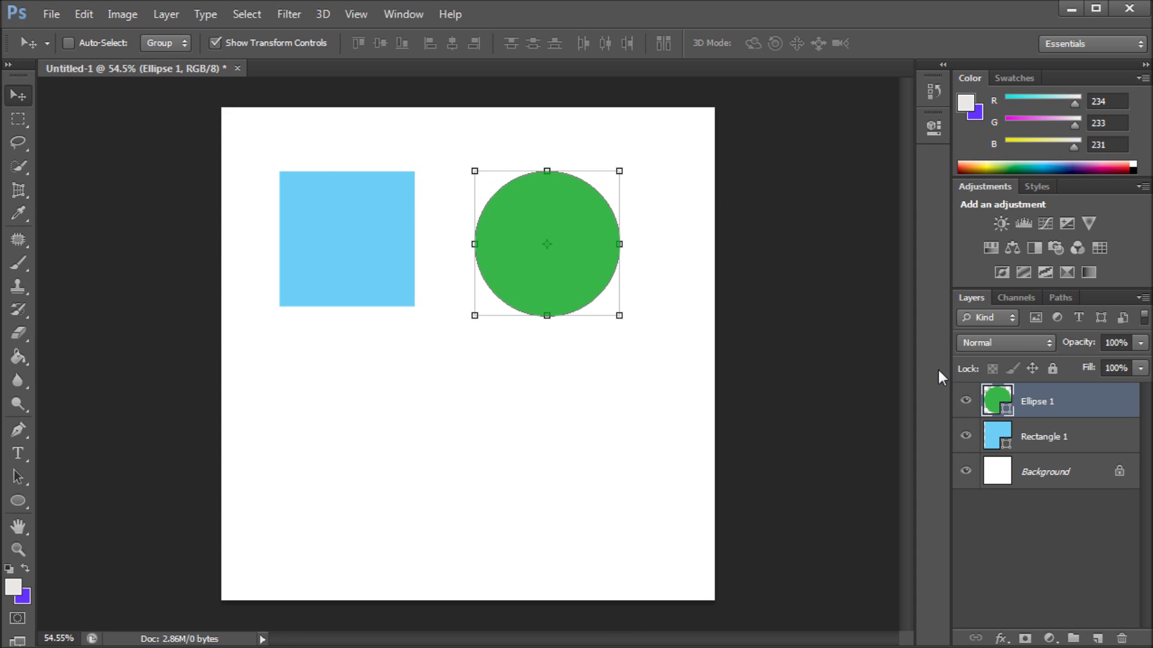
pyautogui.rightClick(1048, 398)
# - Rasterize the circle layer and scale it up greatly
pyautogui.click(896, 379)
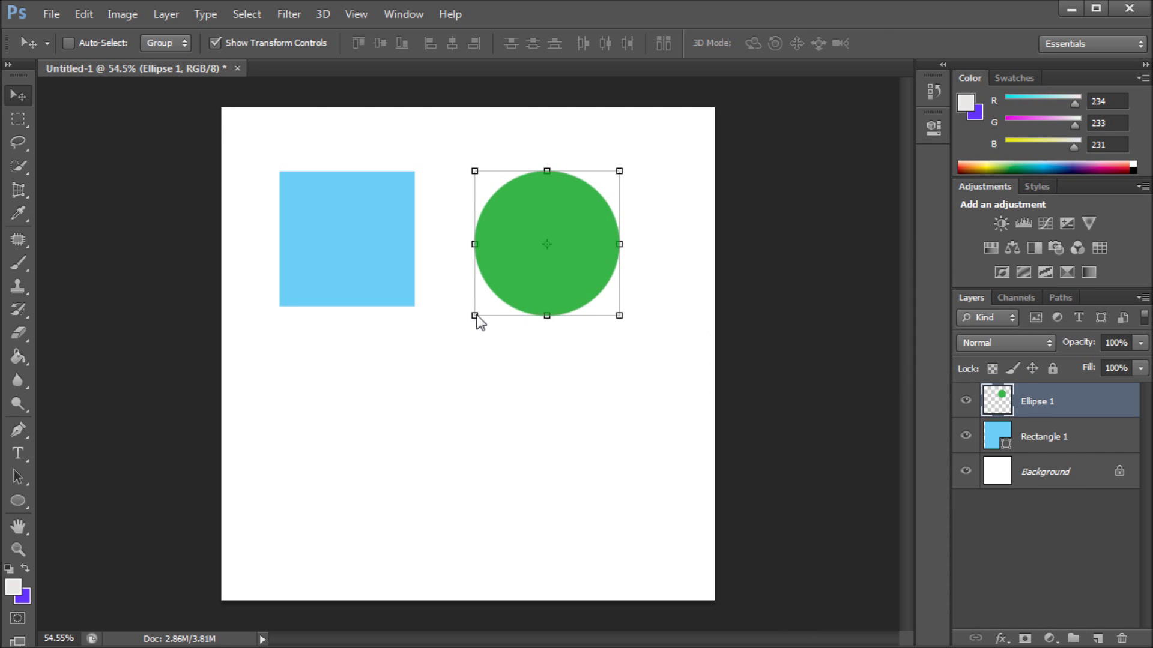
pyautogui.moveTo(474, 315); pyautogui.dragTo(47, 601)
pyautogui.click(937, 48)
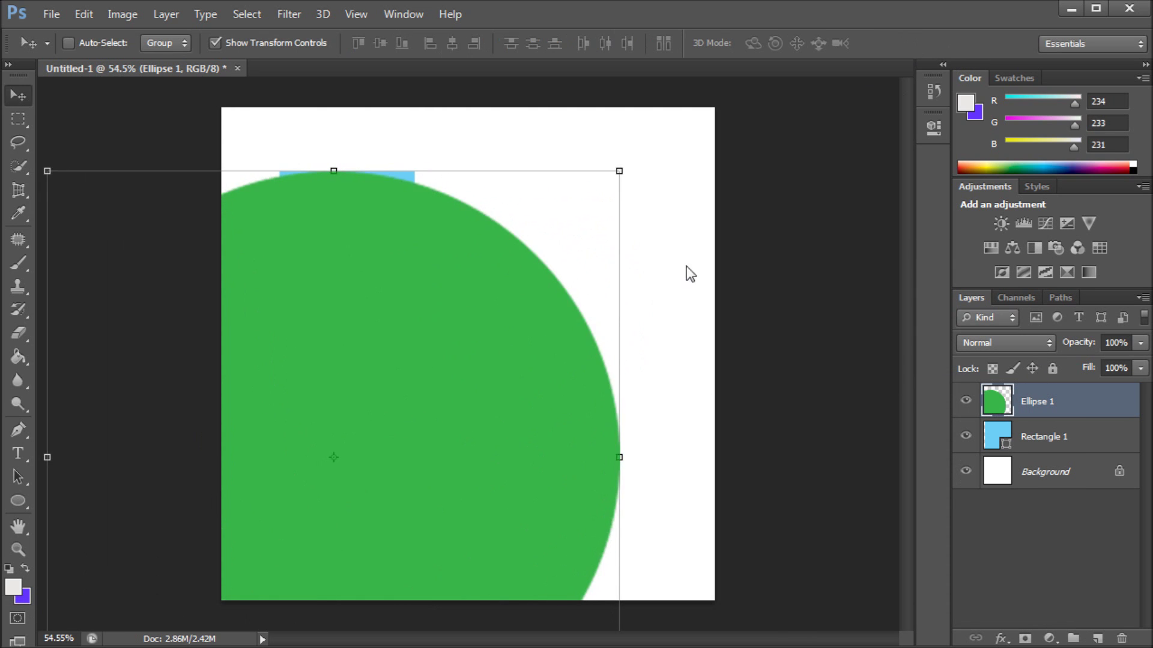
# - Inspect the enlarged circle, then undo the scaling to restore its original size
pyautogui.scroll(6, 571, 246)
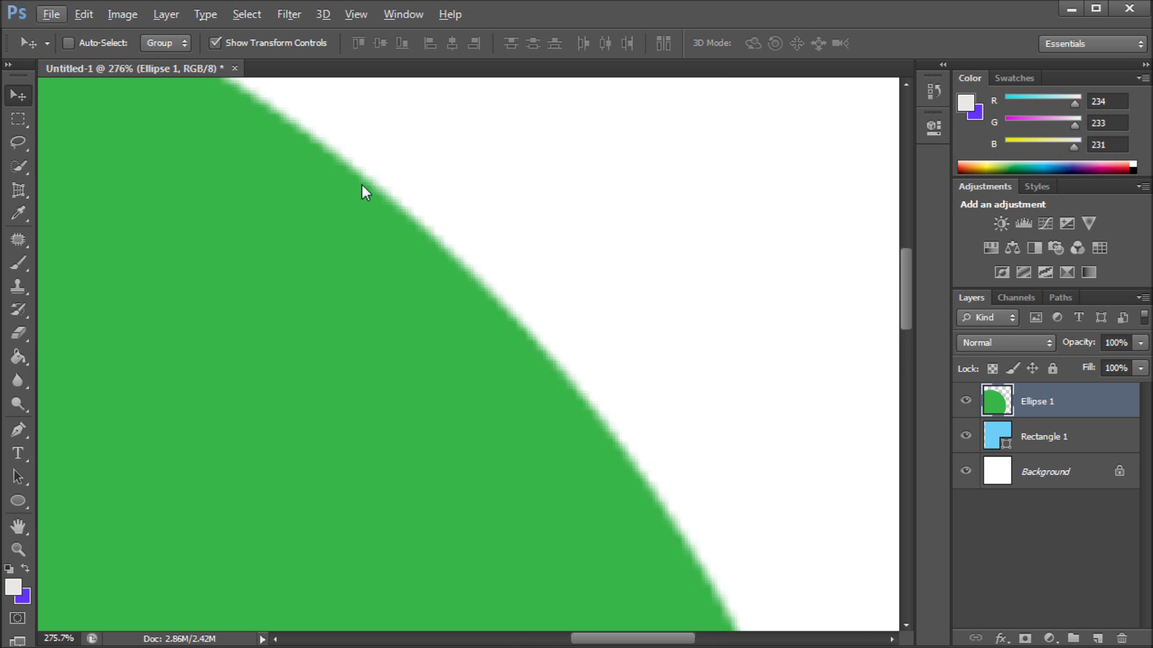
pyautogui.scroll(-7, 742, 340)
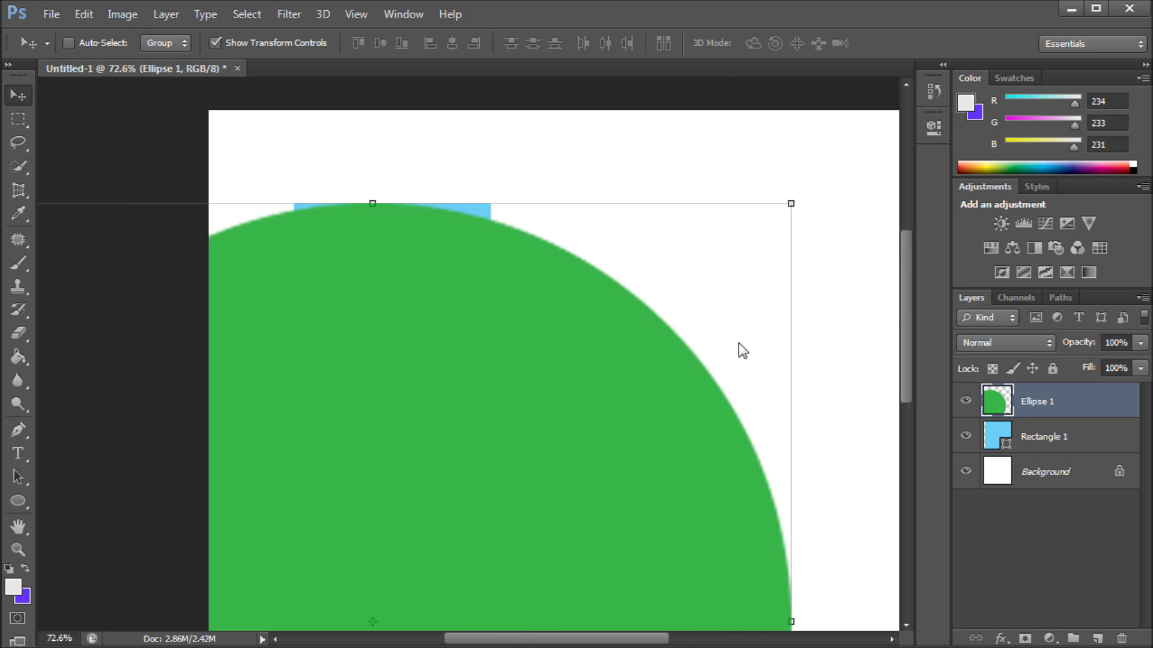
pyautogui.hotkey('ctrl', 'z')
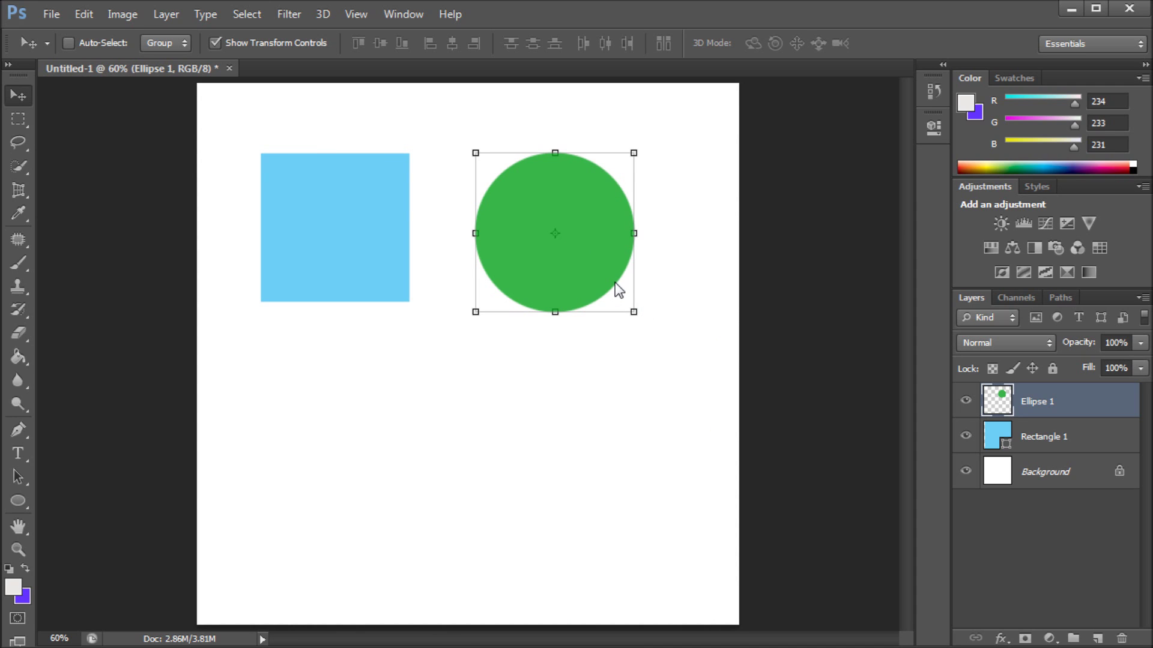
# - Select both the Ellipse 1 and Rectangle 1 layers together
pyautogui.click(626, 230)
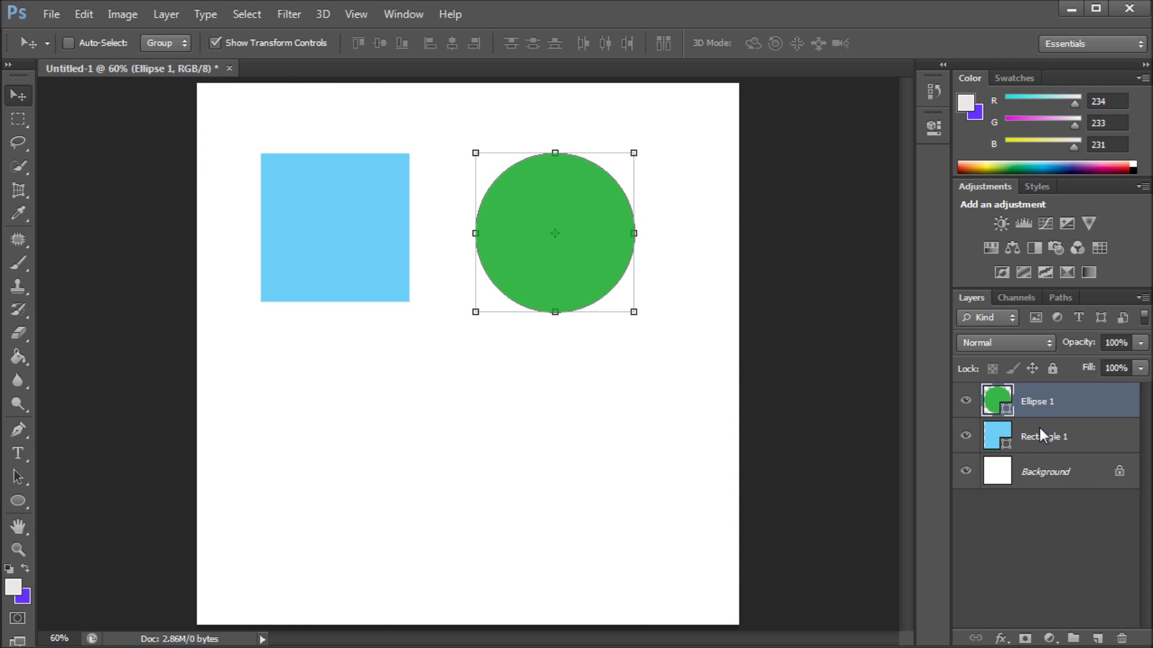
pyautogui.keyDown('shift'); pyautogui.click(1026, 436); pyautogui.keyUp('shift')
pyautogui.rightClick(1044, 384)
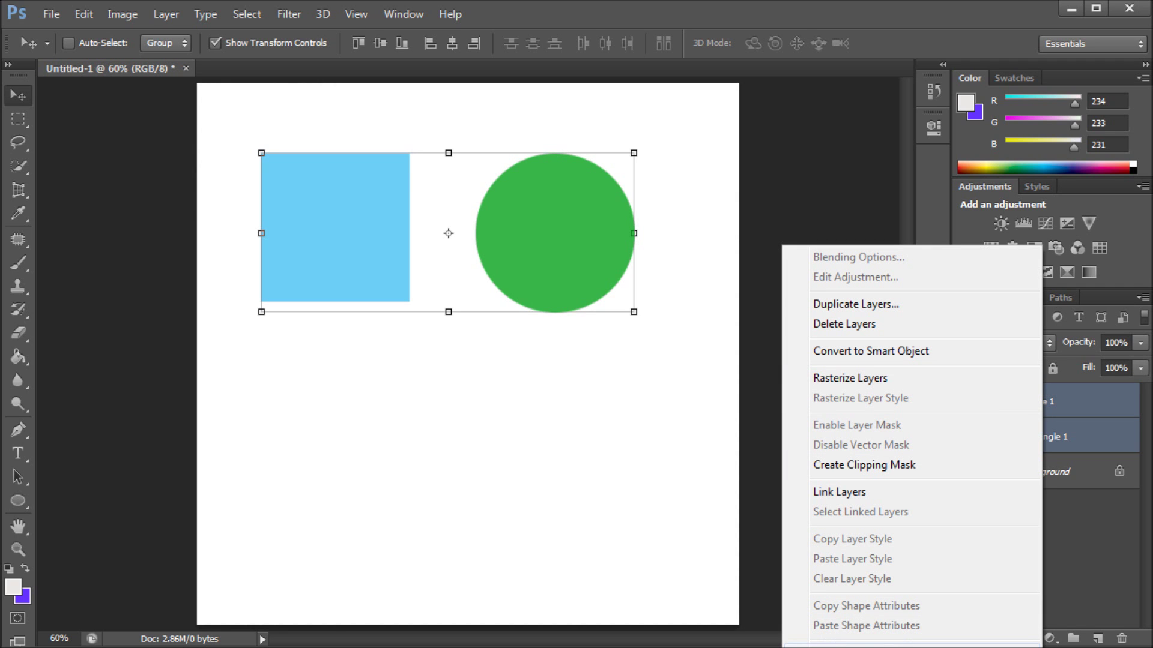
pyautogui.click(750, 477)
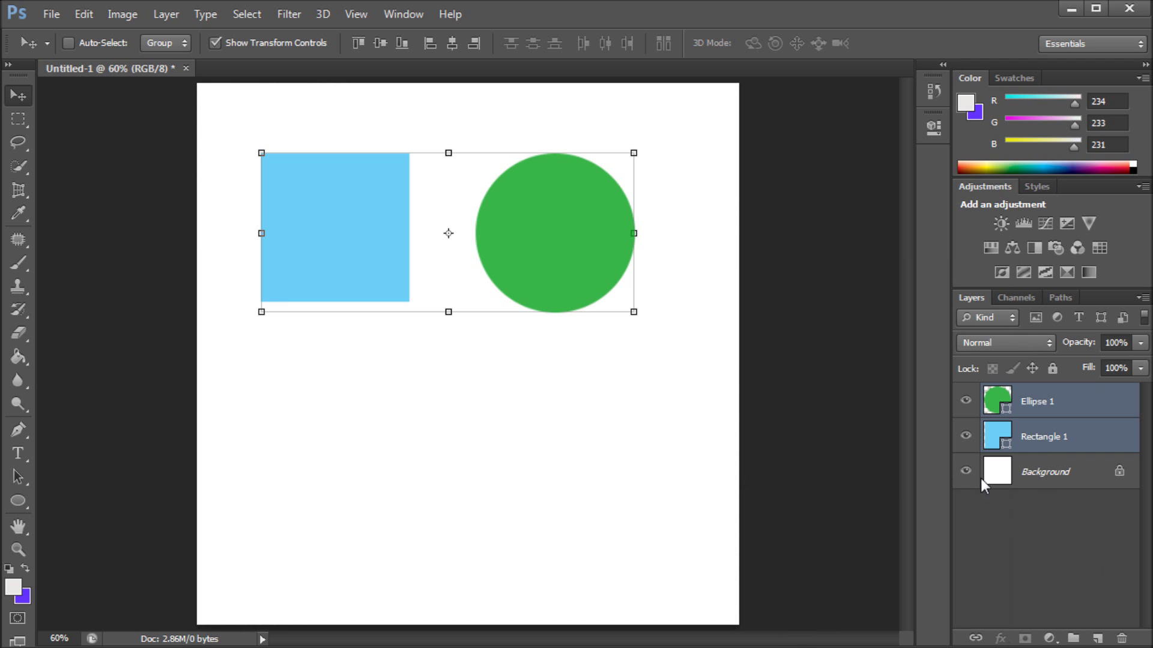
# - Merge the two shapes into Ellipse 1 via Layer > Merge Shapes and scale them to about 250%
pyautogui.click(162, 16)
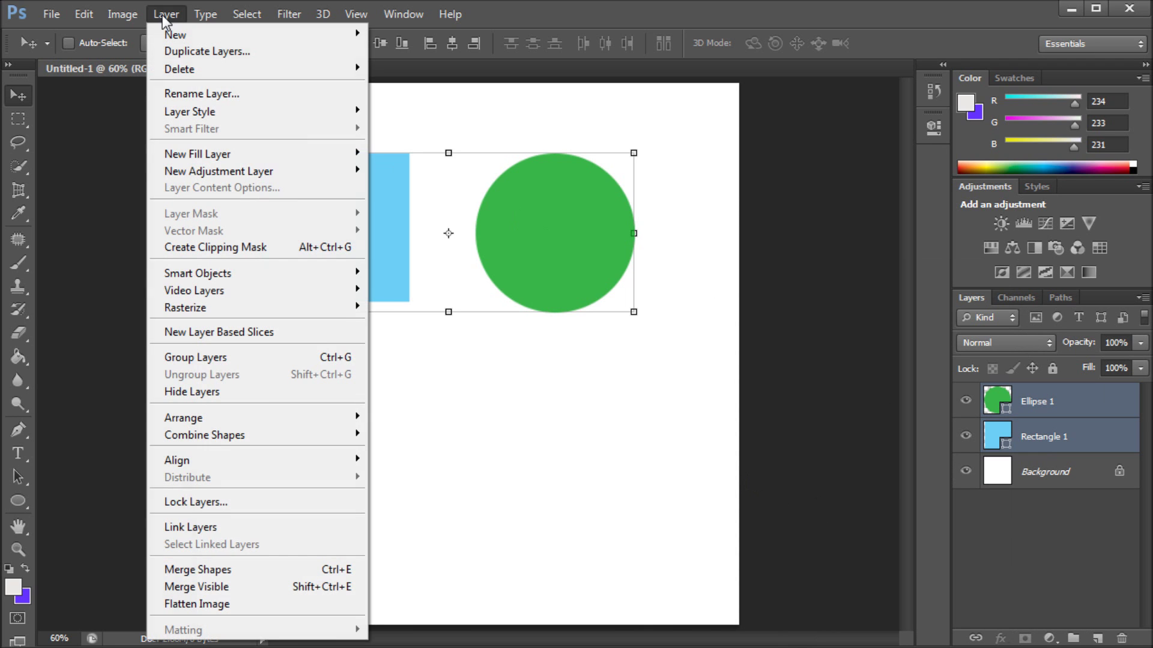
pyautogui.click(234, 571)
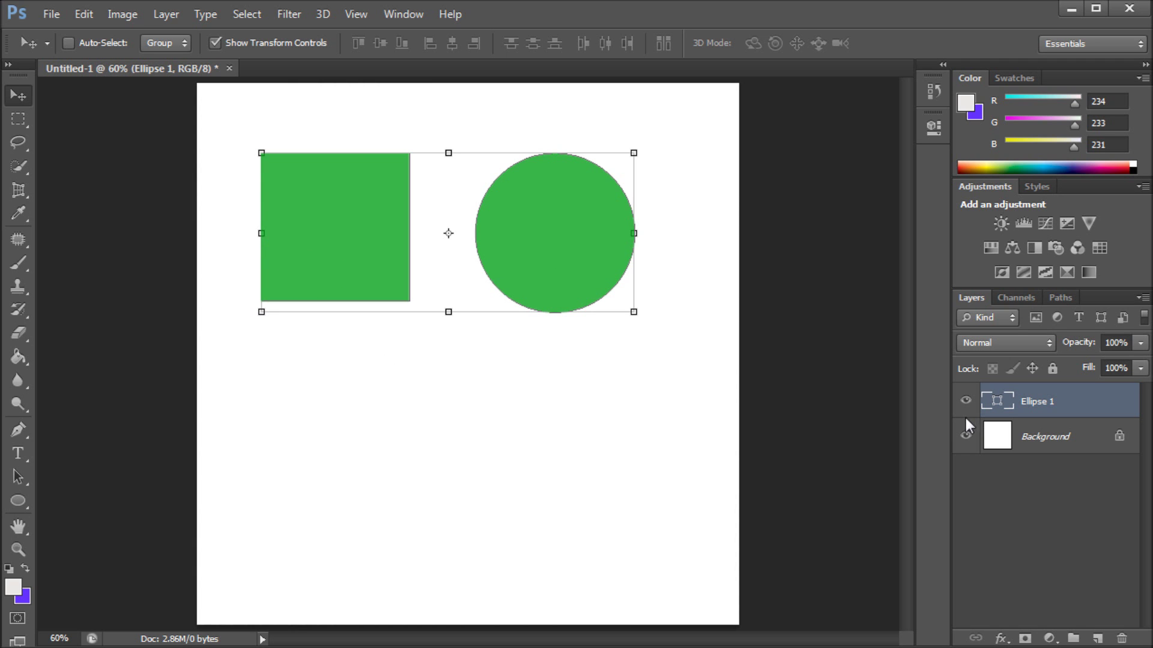
pyautogui.moveTo(634, 313); pyautogui.dragTo(870, 553)
pyautogui.moveTo(595, 392); pyautogui.dragTo(456, 432)
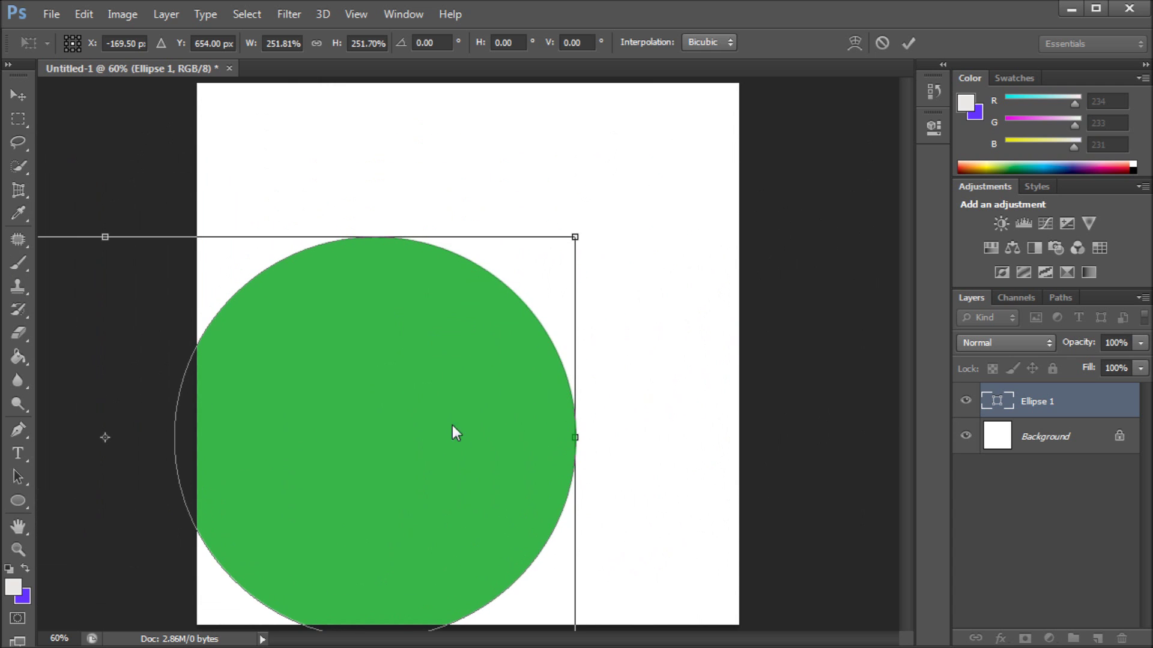
pyautogui.moveTo(575, 238); pyautogui.dragTo(441, 328)
pyautogui.click(909, 42)
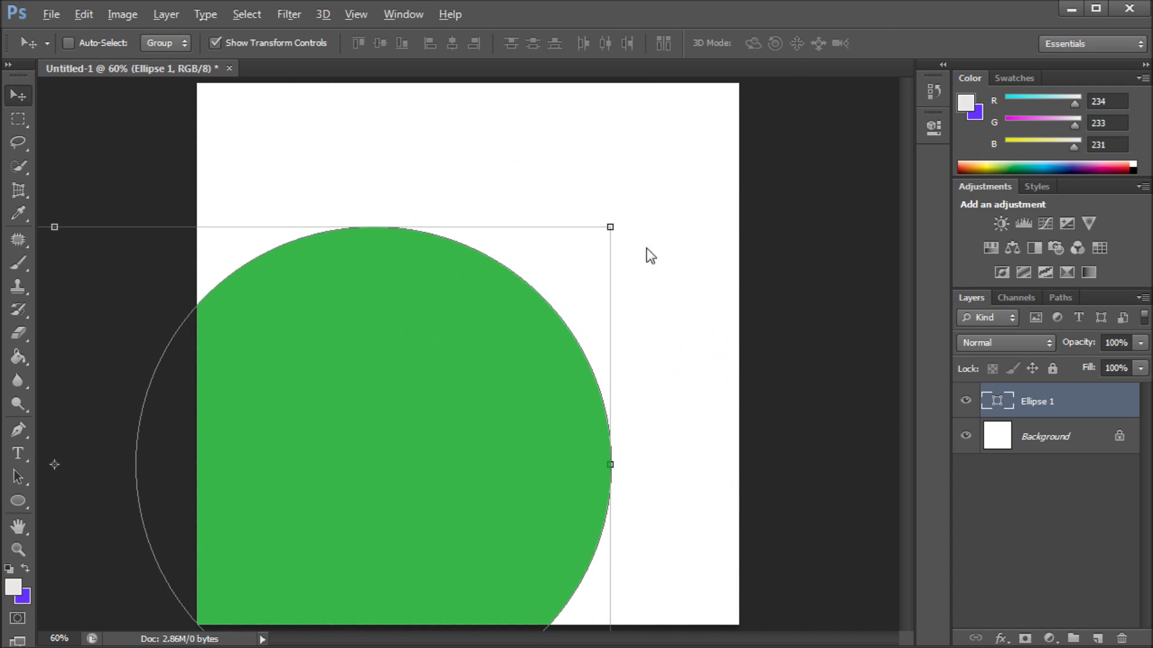
pyautogui.scroll(6, 453, 314)
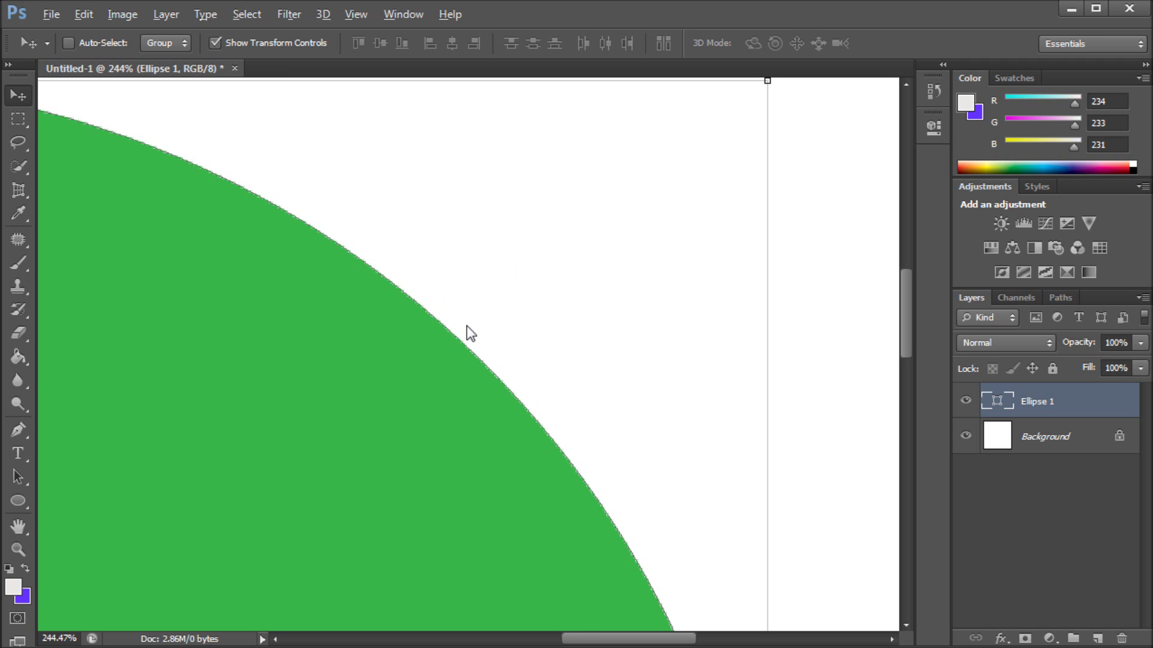
pyautogui.scroll(-6, 465, 325)
pyautogui.hotkey('ctrl', 'z')
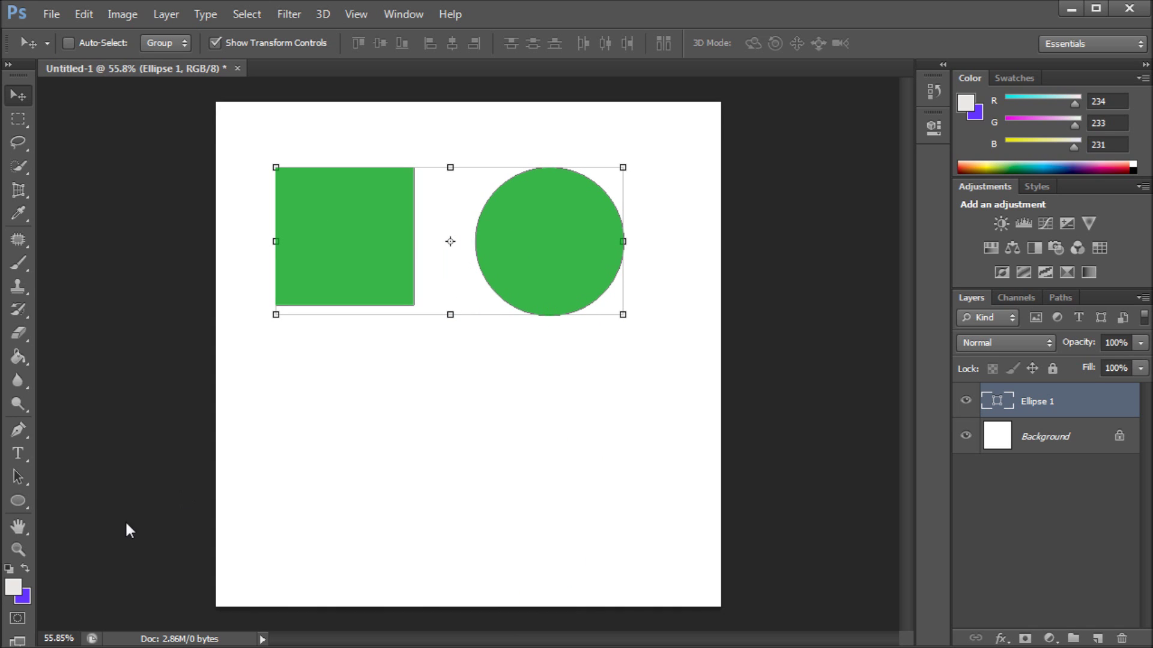
pyautogui.click(23, 481)
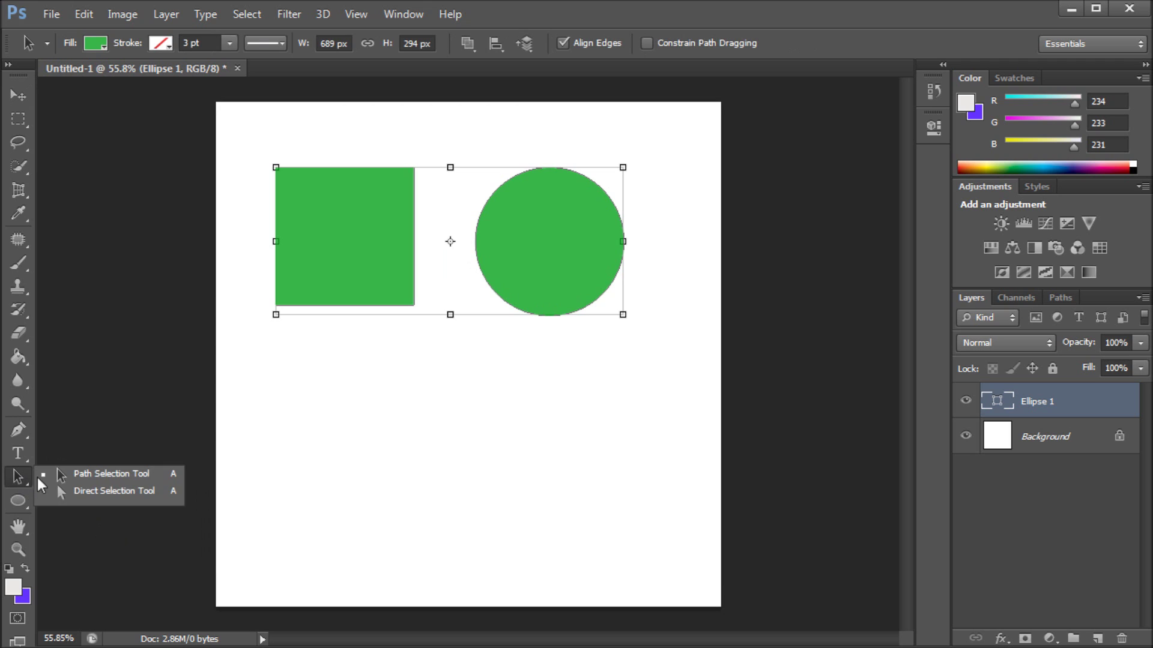
# - Using Path Selection, nudge the circle path slightly and move the square path right and down
pyautogui.click(91, 474)
pyautogui.click(348, 231)
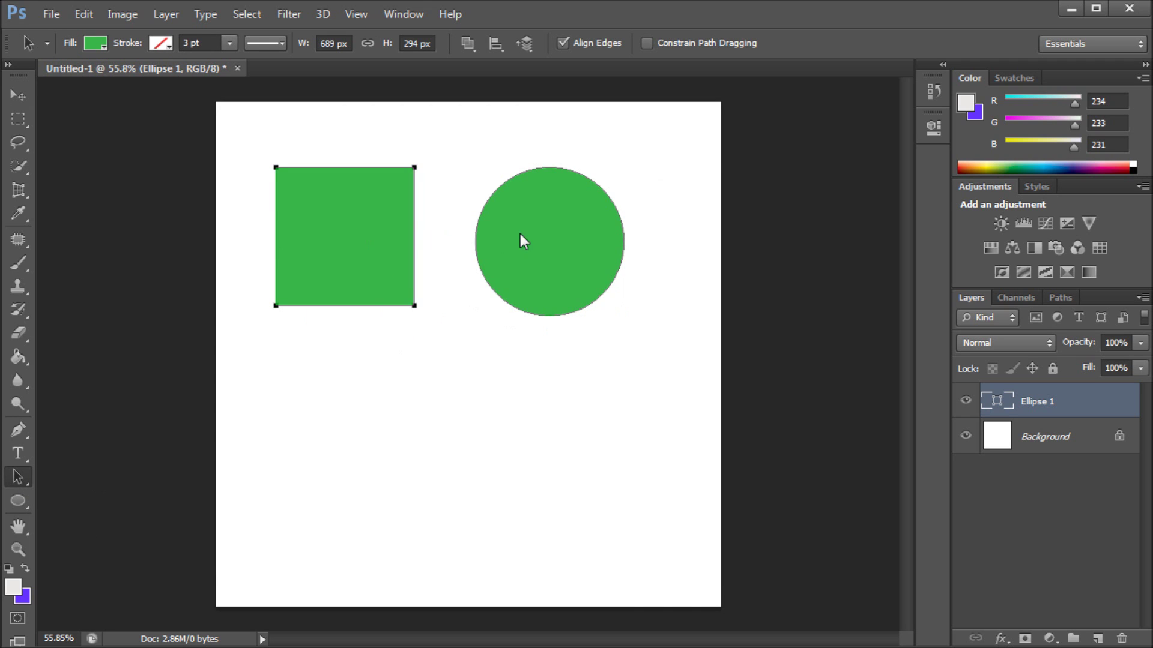
pyautogui.click(571, 229)
pyautogui.moveTo(476, 245)
pyautogui.mouseDown()
pyautogui.moveTo(460, 245)
pyautogui.moveTo(486, 250)
pyautogui.mouseUp()
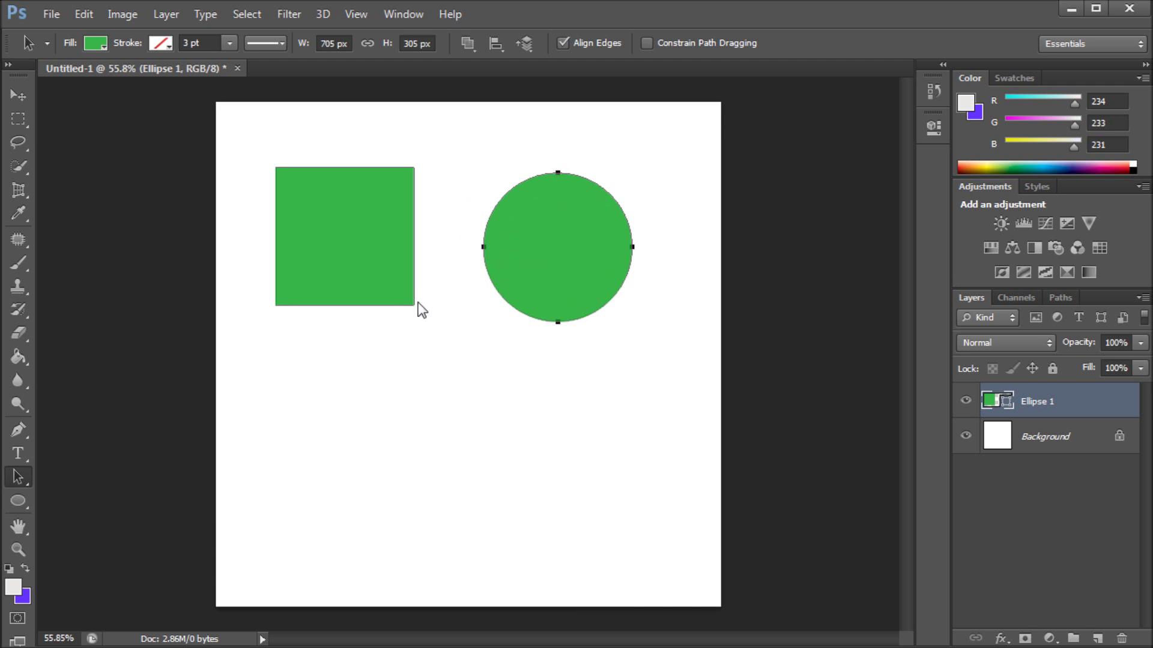
pyautogui.moveTo(368, 246); pyautogui.dragTo(394, 253)
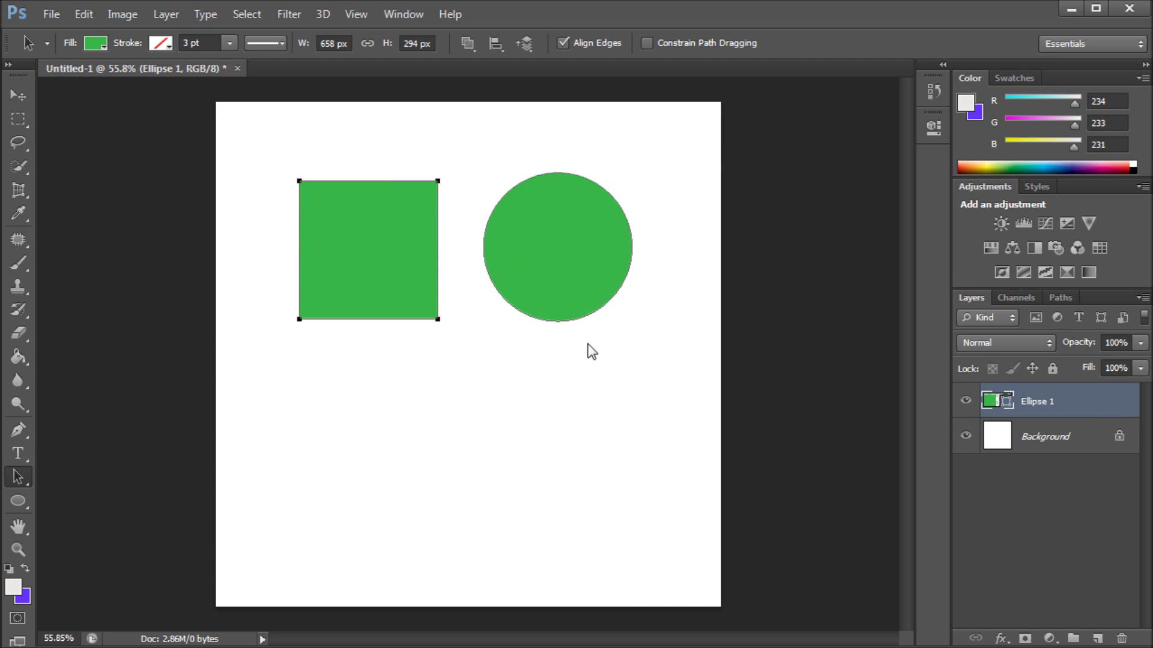
pyautogui.click(513, 217)
# - Use Shape Layer Via Cut to put the circle on its own Ellipse 1 layer, then check both layers
pyautogui.click(168, 13)
pyautogui.moveTo(186, 37)
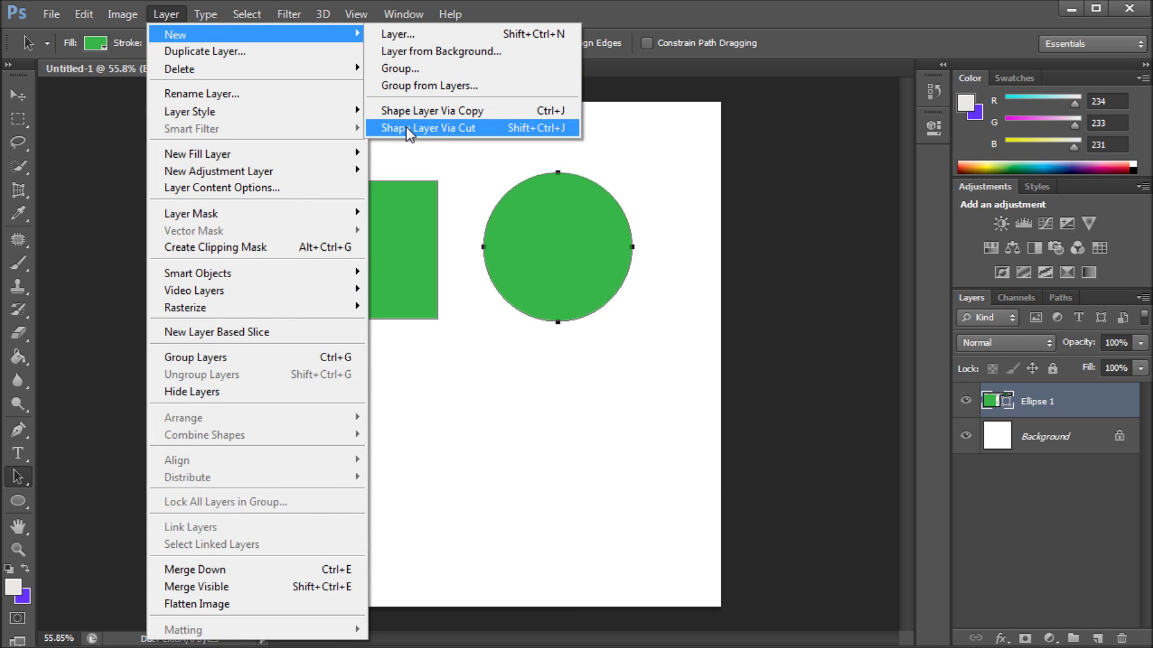
pyautogui.click(413, 128)
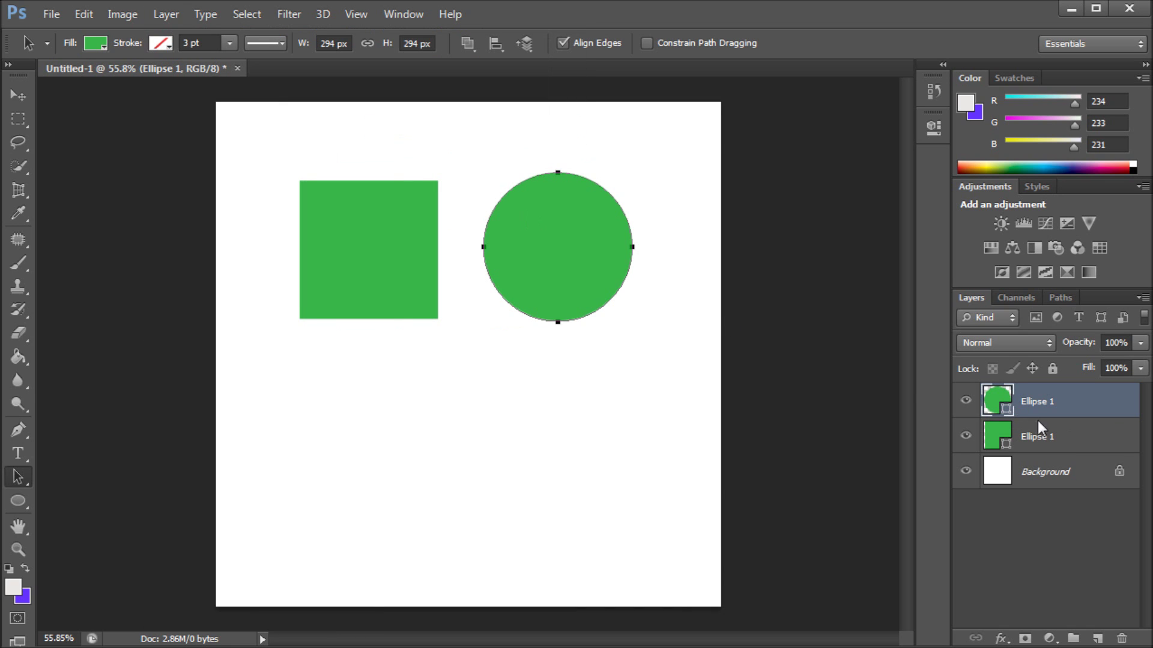
pyautogui.click(1046, 438)
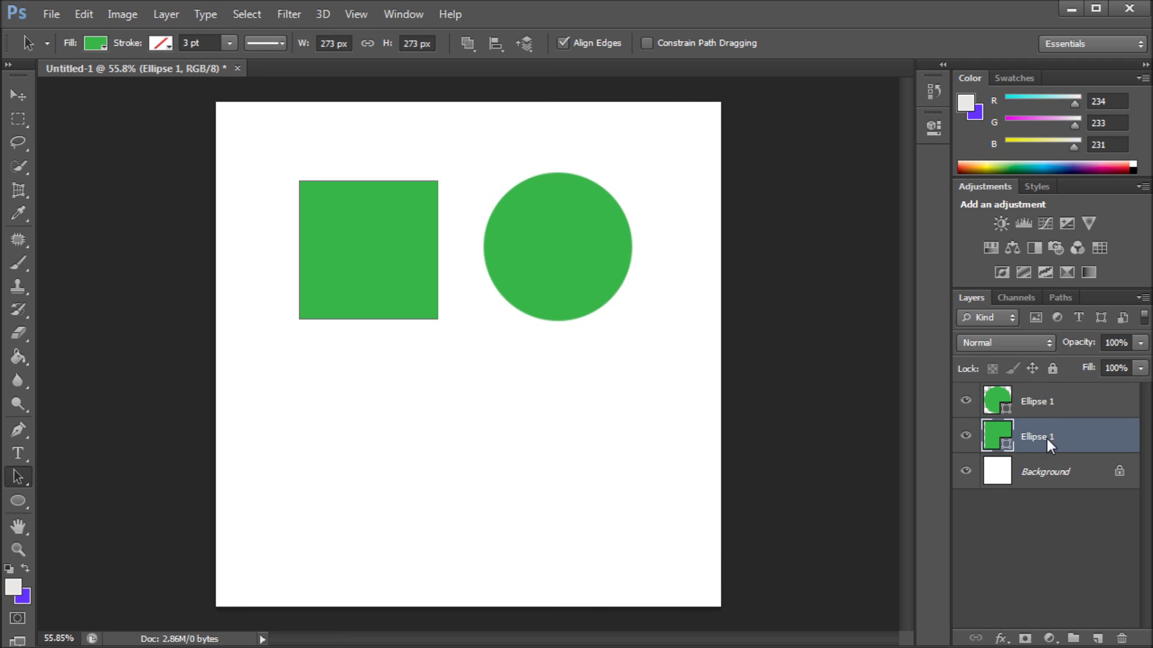
pyautogui.click(1039, 409)
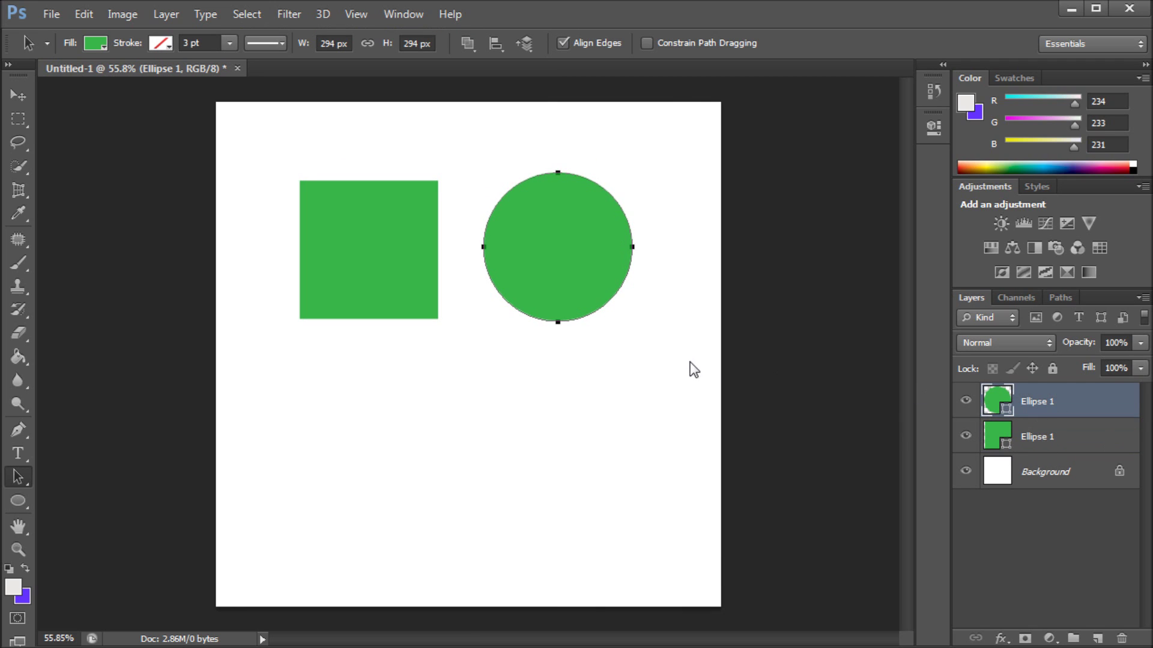